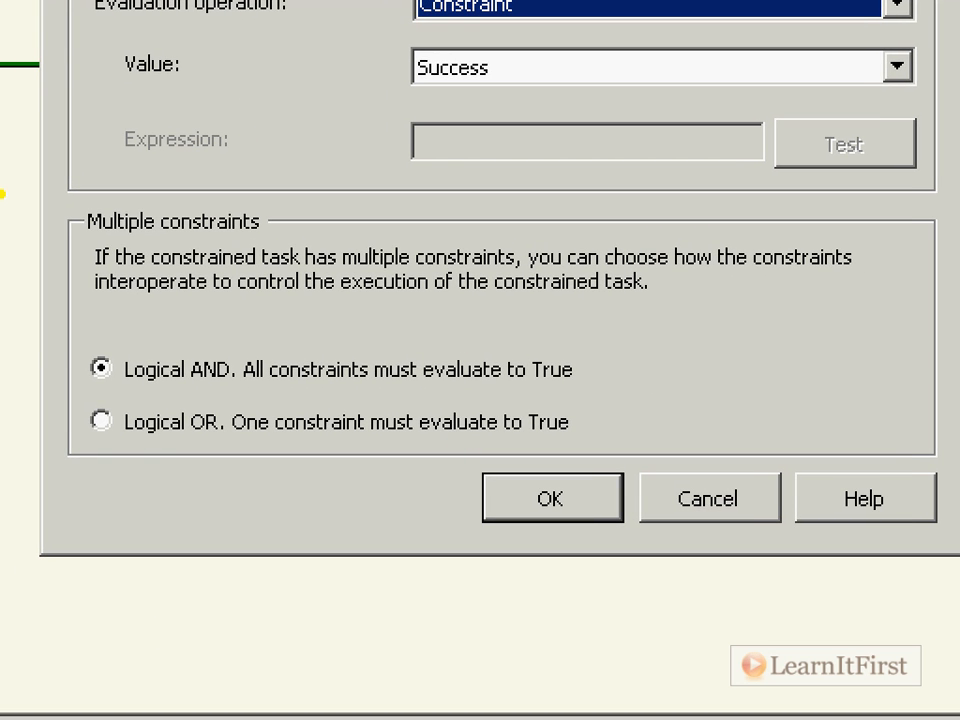
Step: Set the precedence constraint's multiple-constraints option to Logical OR and confirm the editor
mouse_move(2, 200)
mouse_down()
mouse_move(32, 213)
mouse_move(237, 238)
mouse_up()
key(e)
mouse_move(52, 191)
mouse_down()
mouse_move(161, 268)
mouse_move(290, 265)
mouse_move(310, 248)
mouse_up()
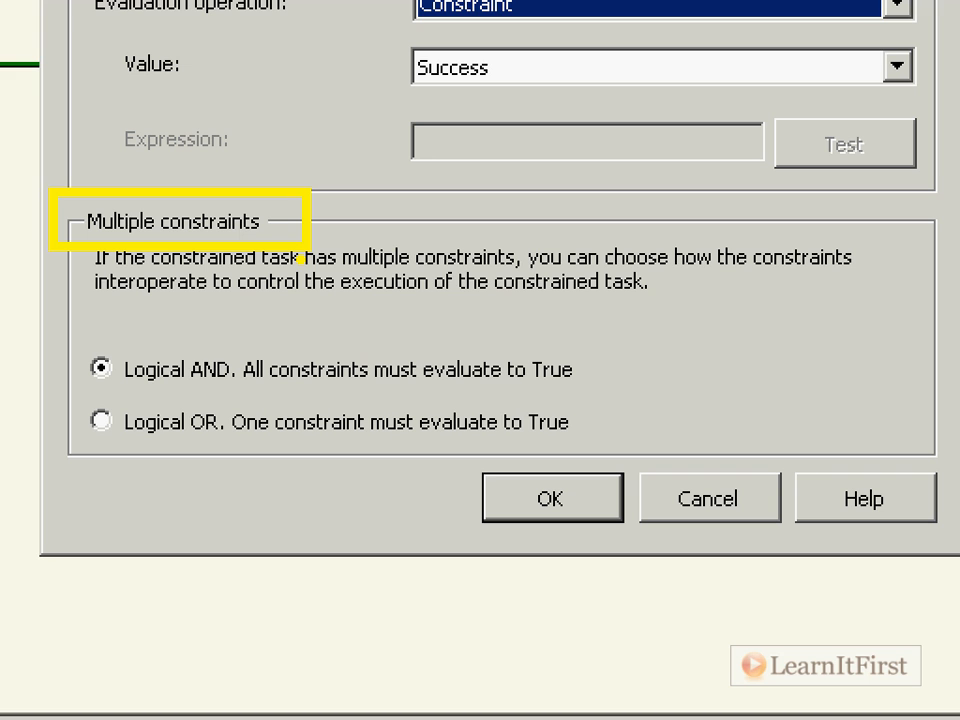
mouse_move(79, 316)
mouse_down()
mouse_move(248, 351)
mouse_move(600, 327)
mouse_move(640, 413)
mouse_up()
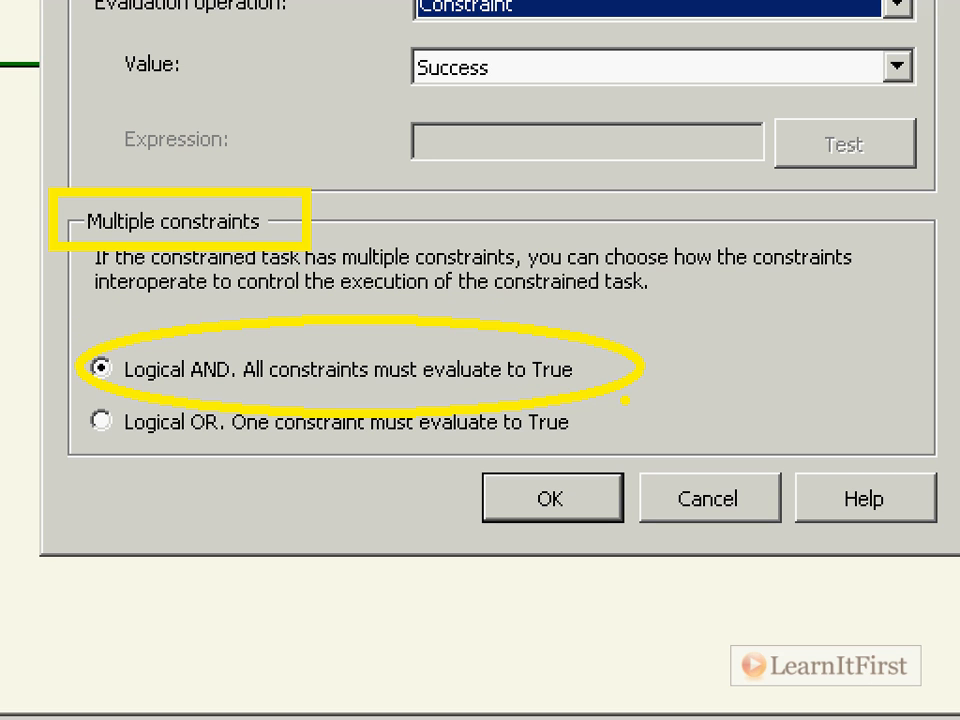
drag(668, 336, 693, 398)
drag(631, 349, 711, 424)
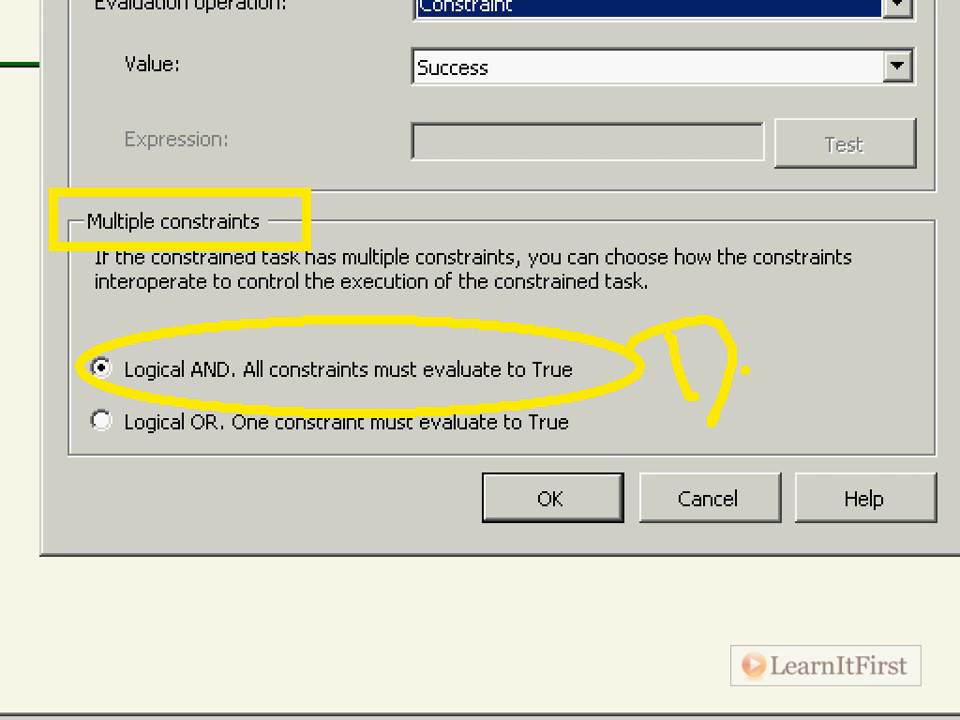
drag(716, 262, 741, 358)
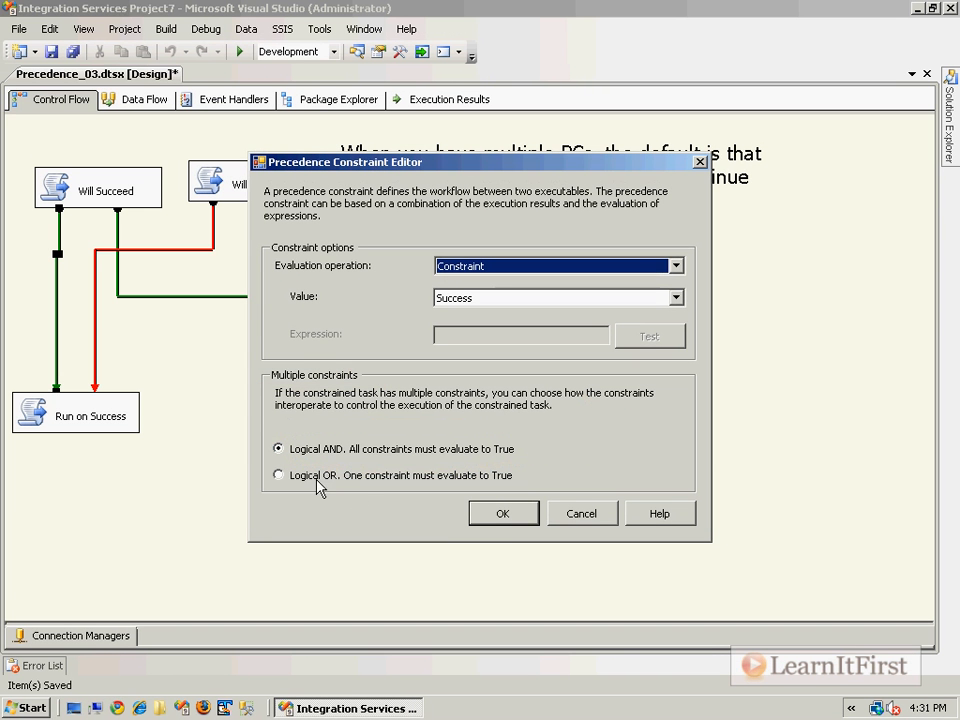
click(295, 425)
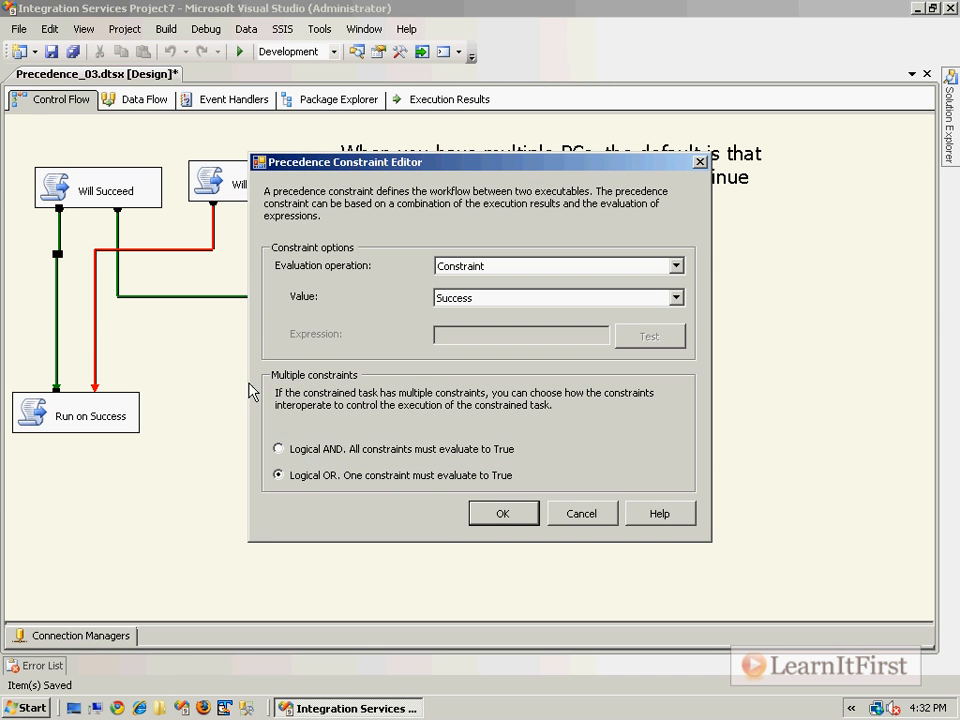
click(490, 510)
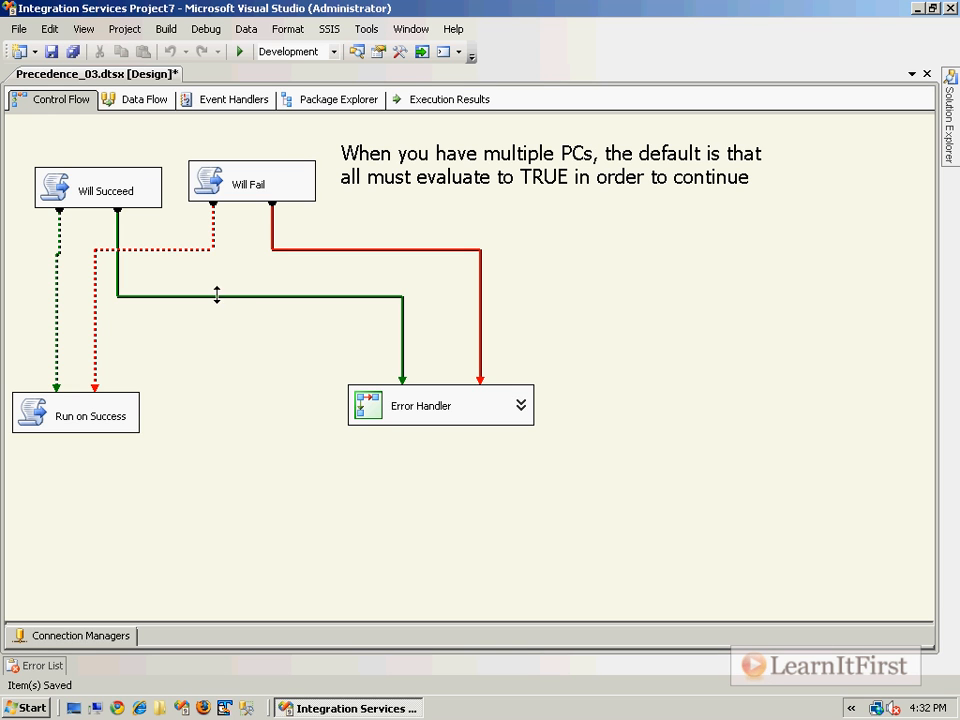
Step: Examine the dotted precedence constraints from Will Succeed and Will Fail into Run on Success
click(58, 266)
click(100, 284)
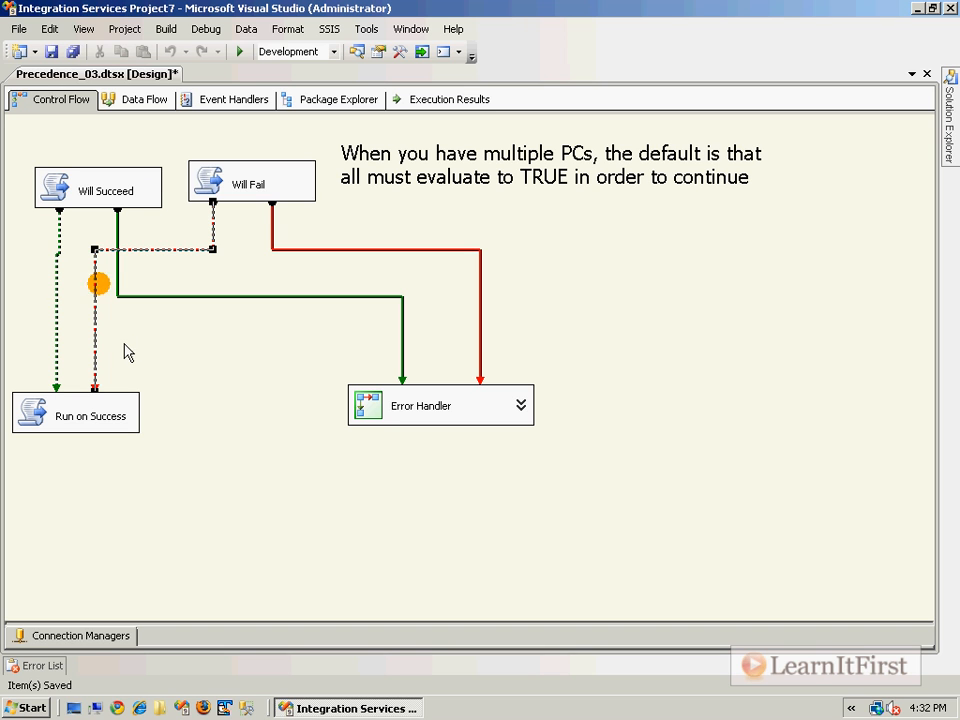
click(126, 348)
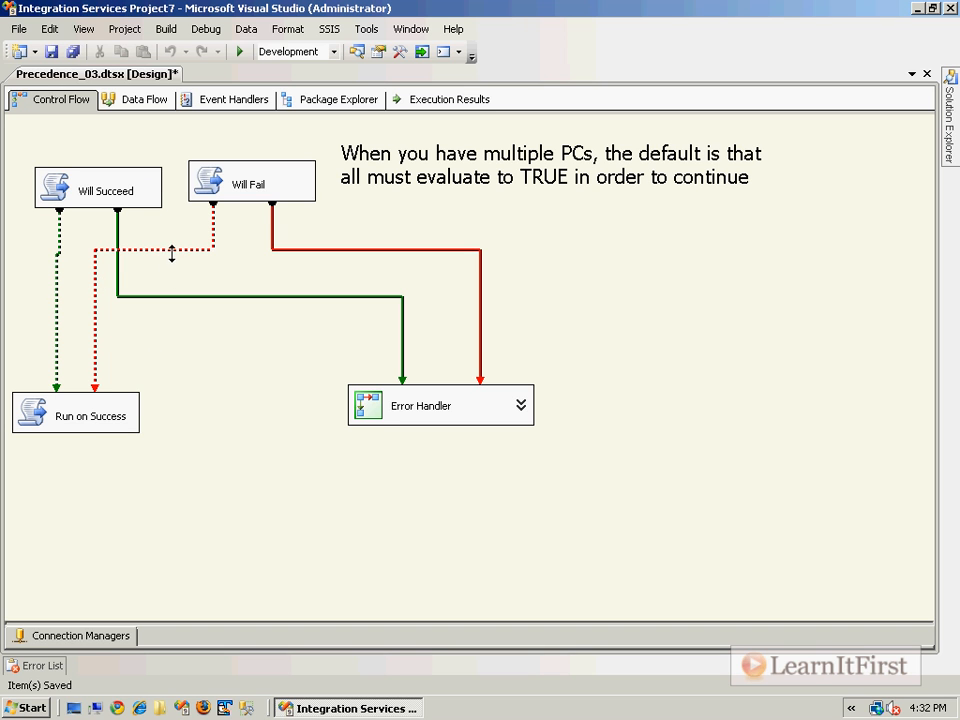
click(97, 421)
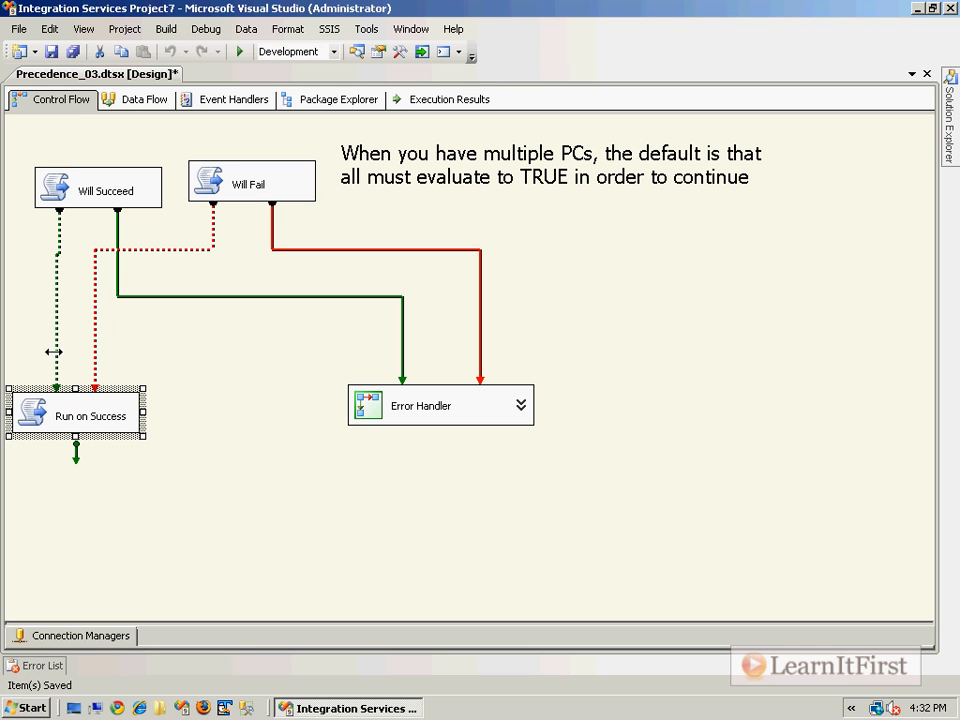
click(96, 321)
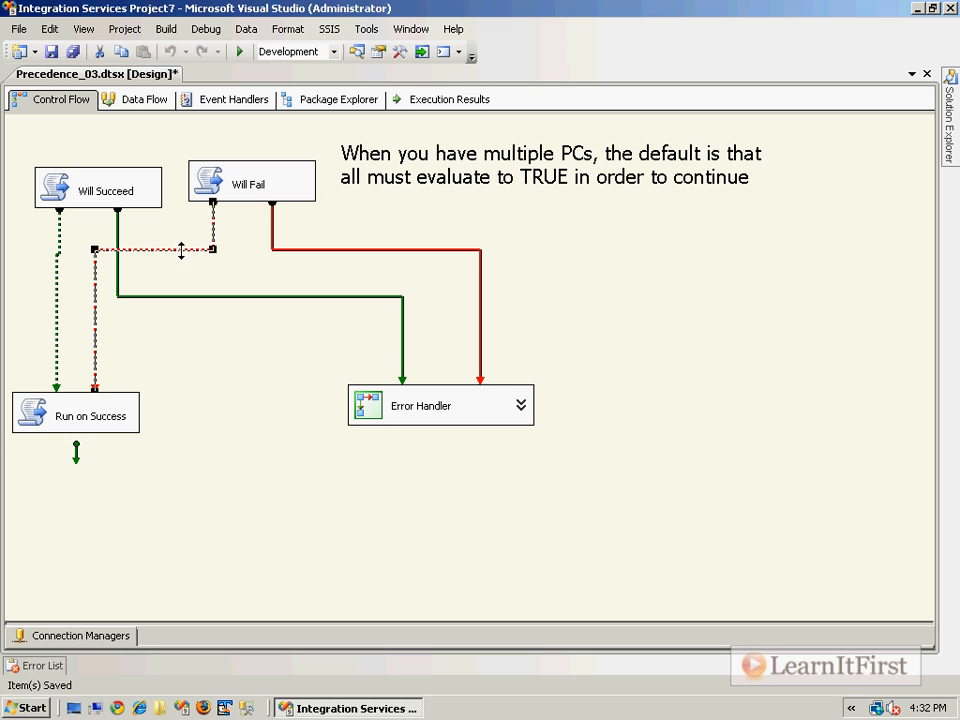
click(256, 186)
click(135, 249)
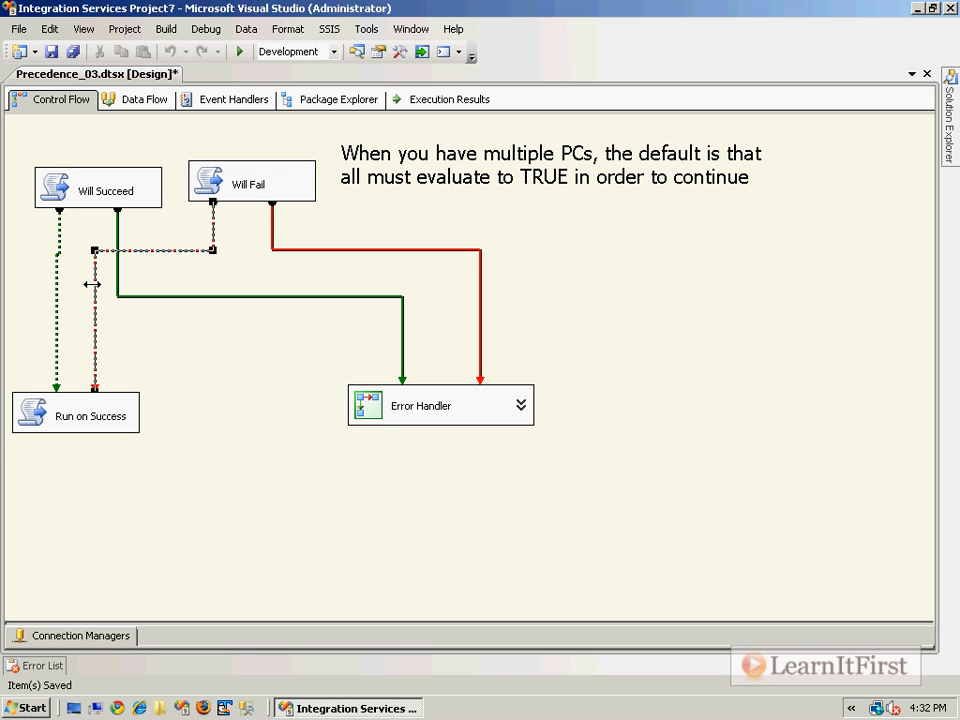
click(77, 413)
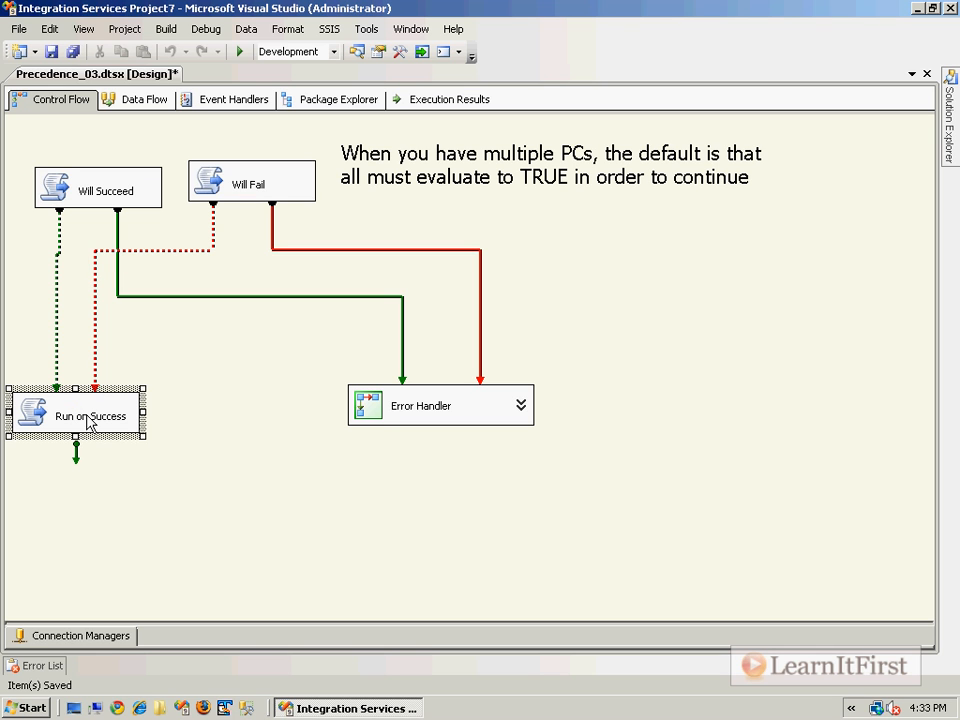
click(159, 349)
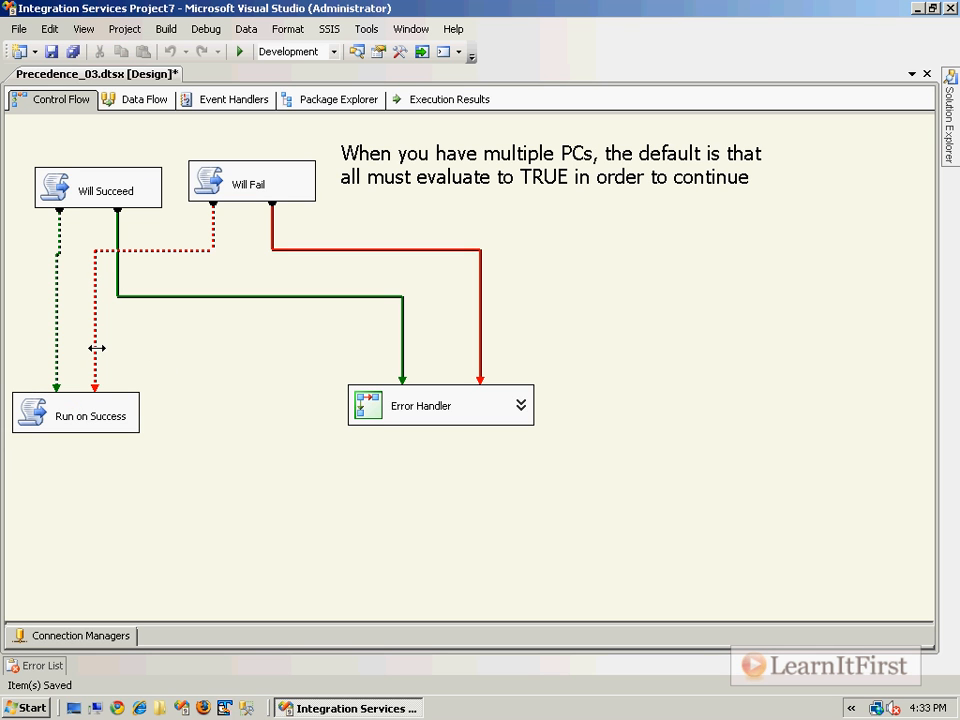
click(58, 180)
click(59, 251)
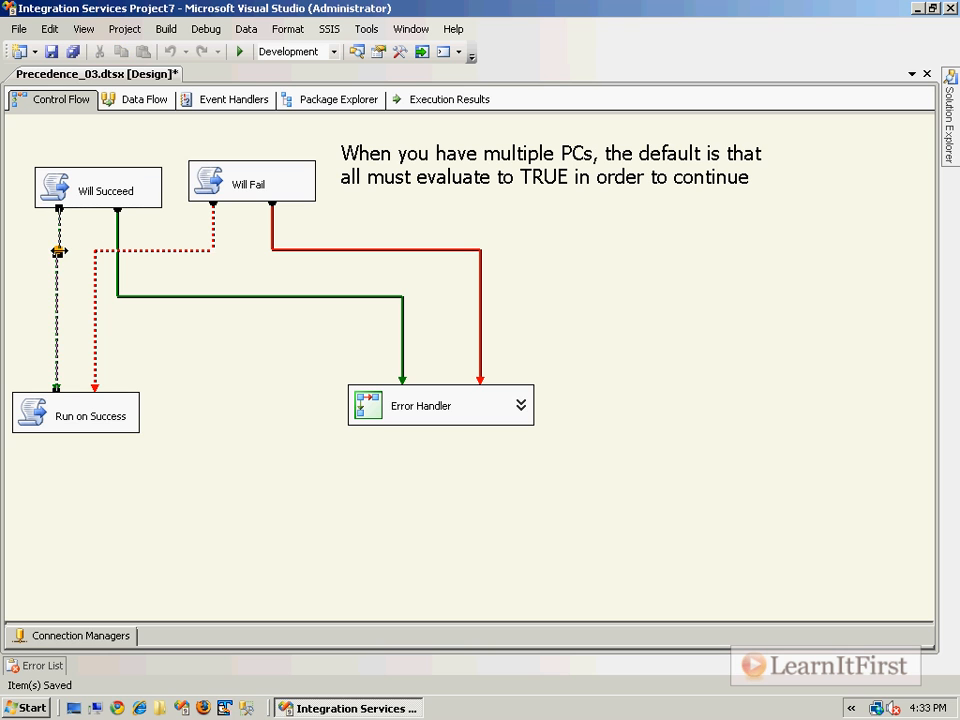
click(38, 416)
click(182, 371)
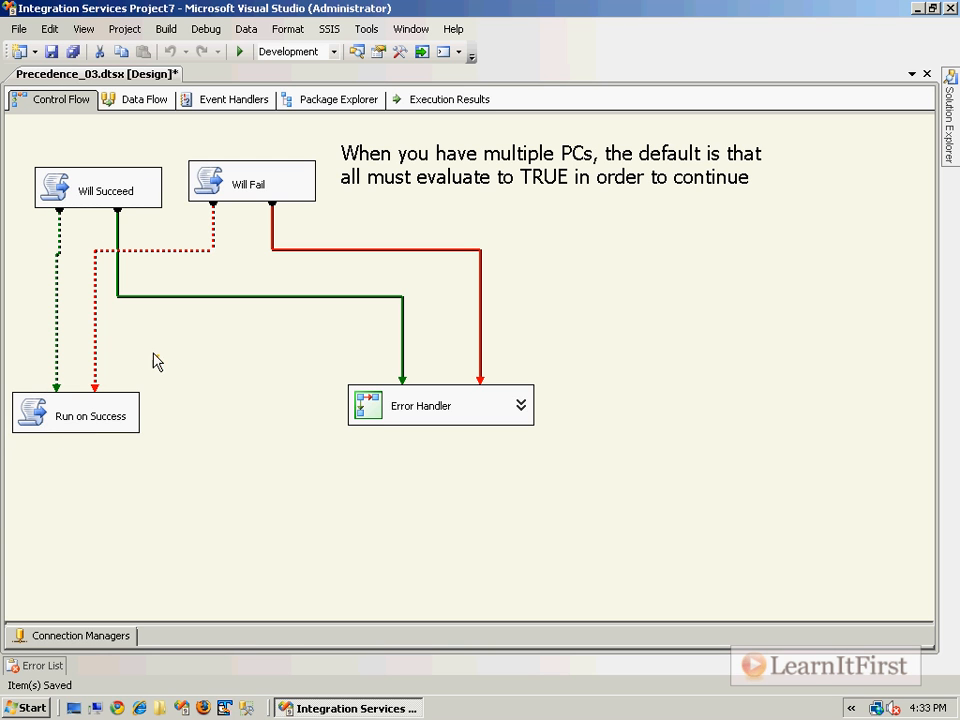
drag(129, 355, 41, 340)
Step: Uncomment the System.Threading.Thread.Sleep(5000) line in the Will Succeed task's script and close its editors
double_click(78, 189)
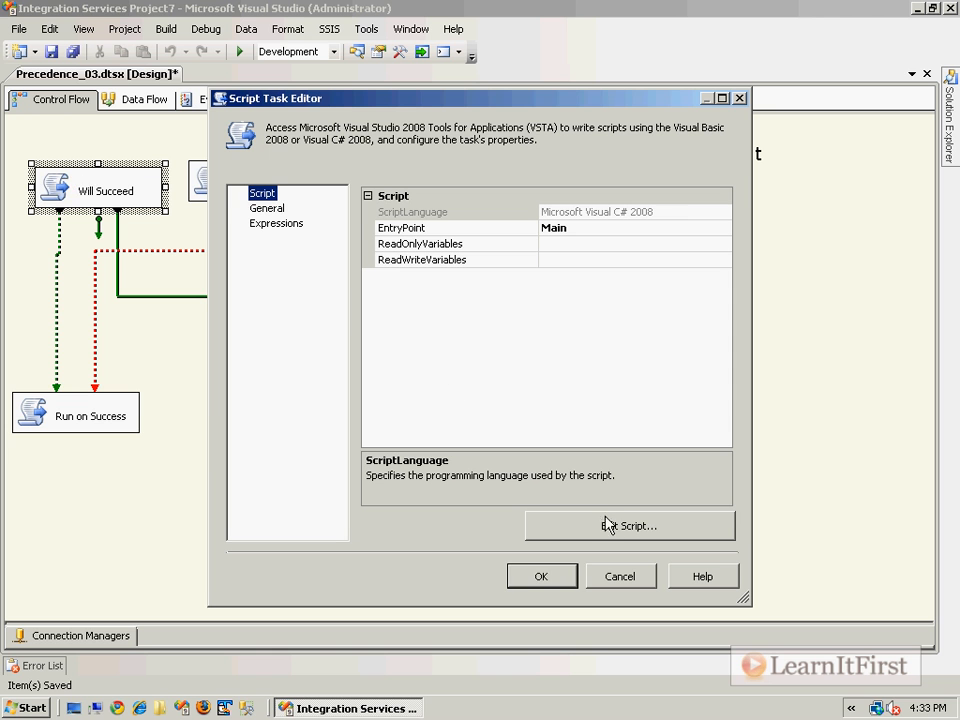
click(614, 527)
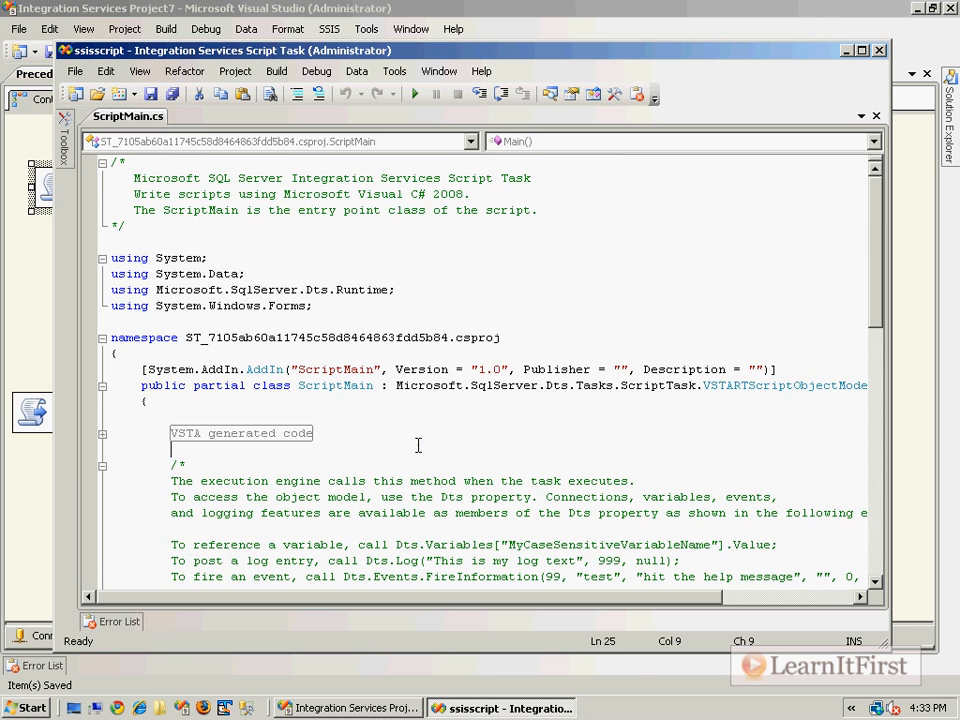
scroll(418, 446, down, 7)
double_click(200, 465)
key(Delete)
click(378, 450)
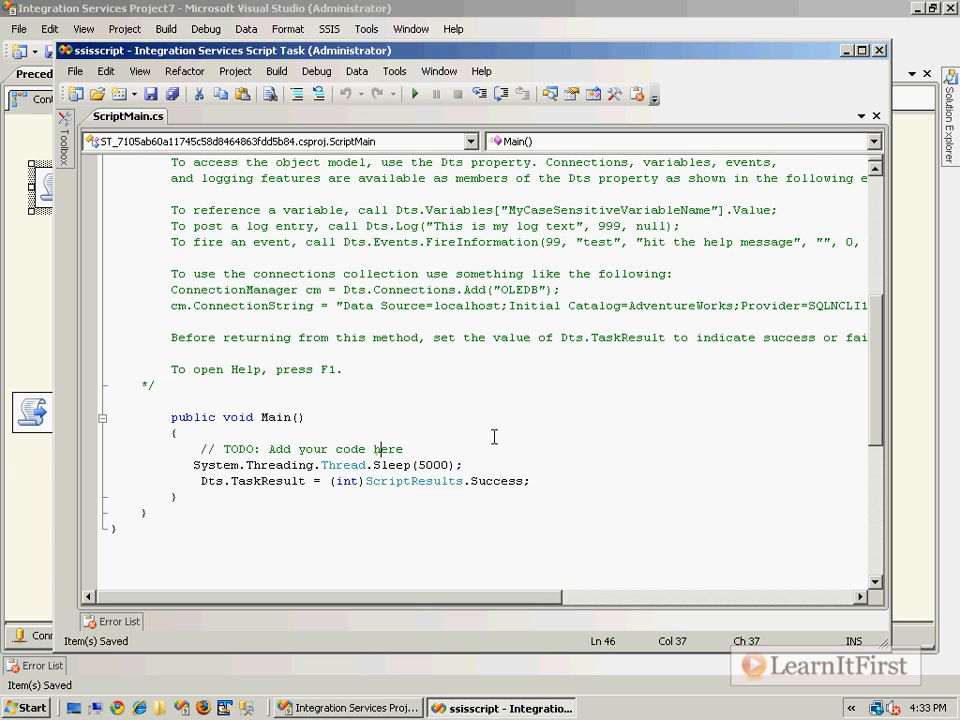
click(878, 50)
click(543, 578)
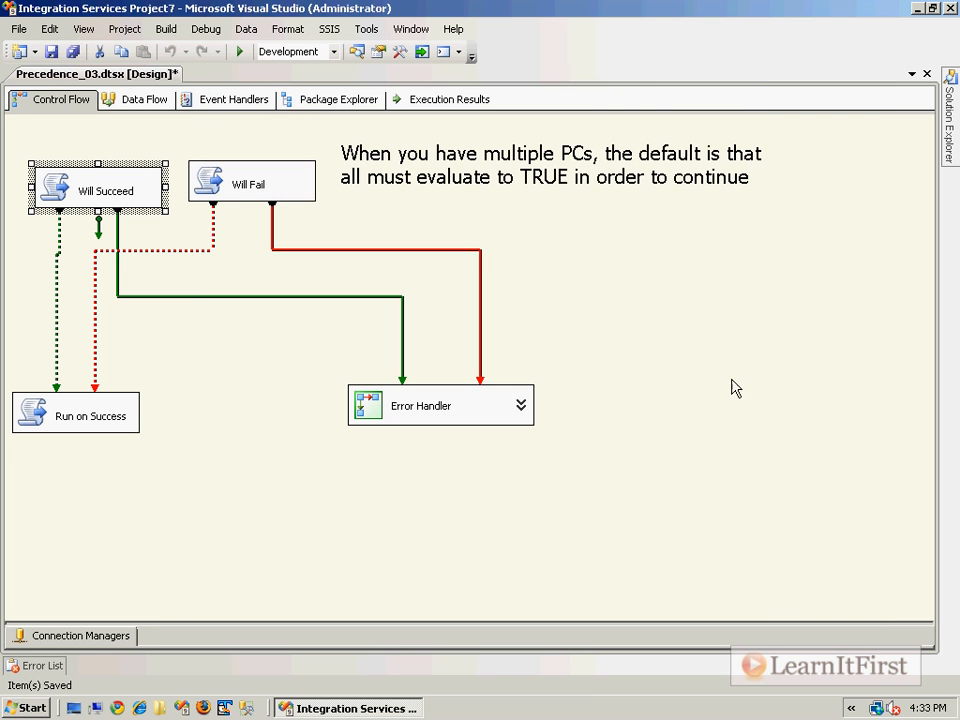
Step: Run the package in debug mode and dismiss both task message boxes
click(100, 426)
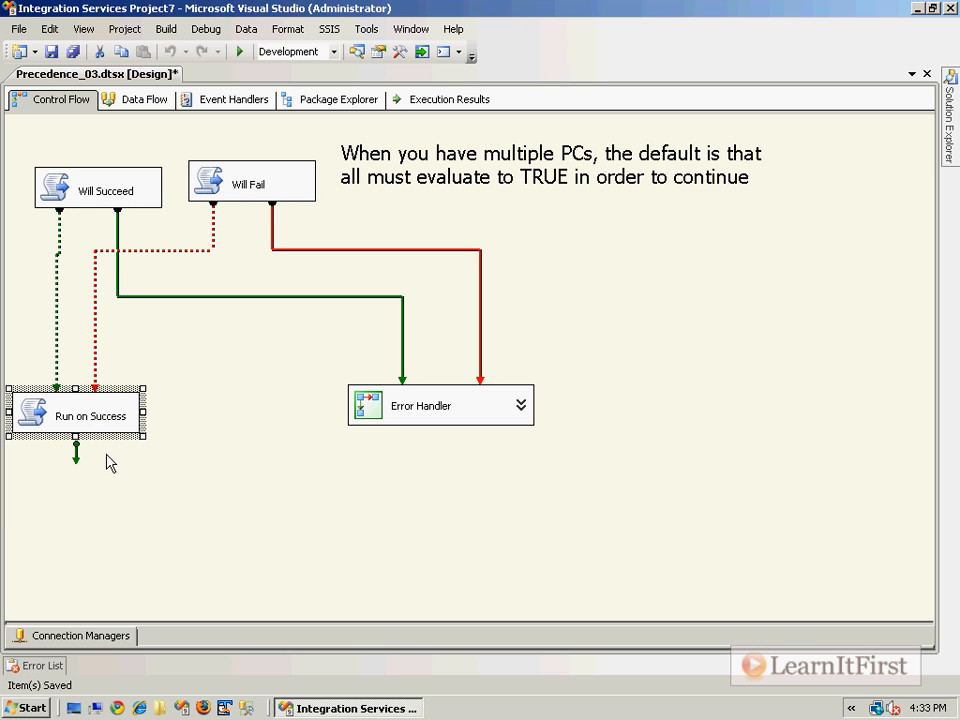
click(245, 195)
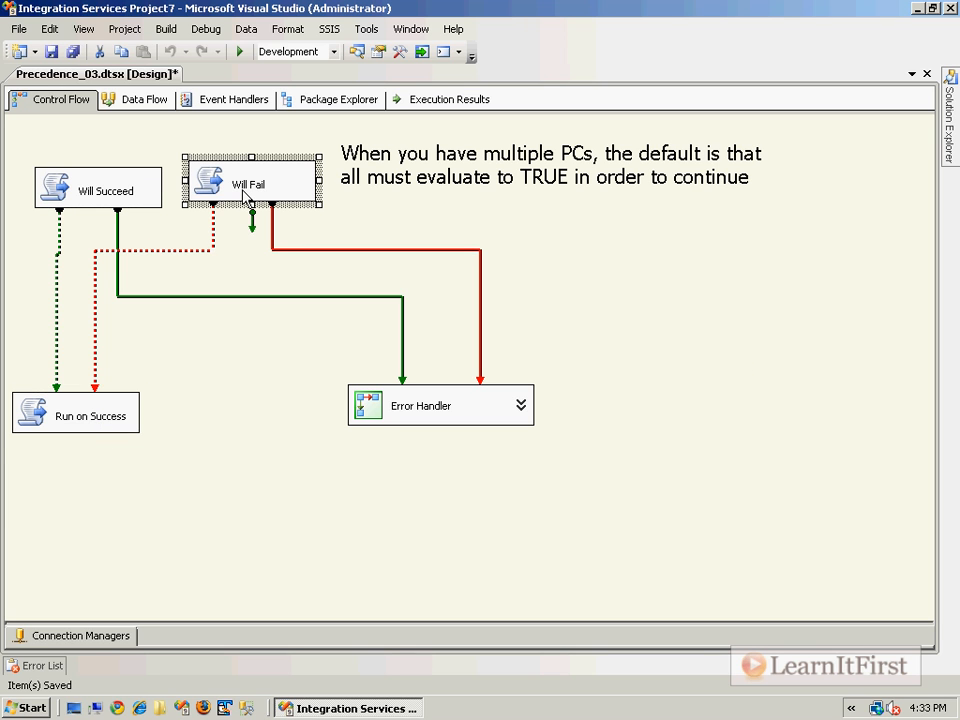
click(212, 222)
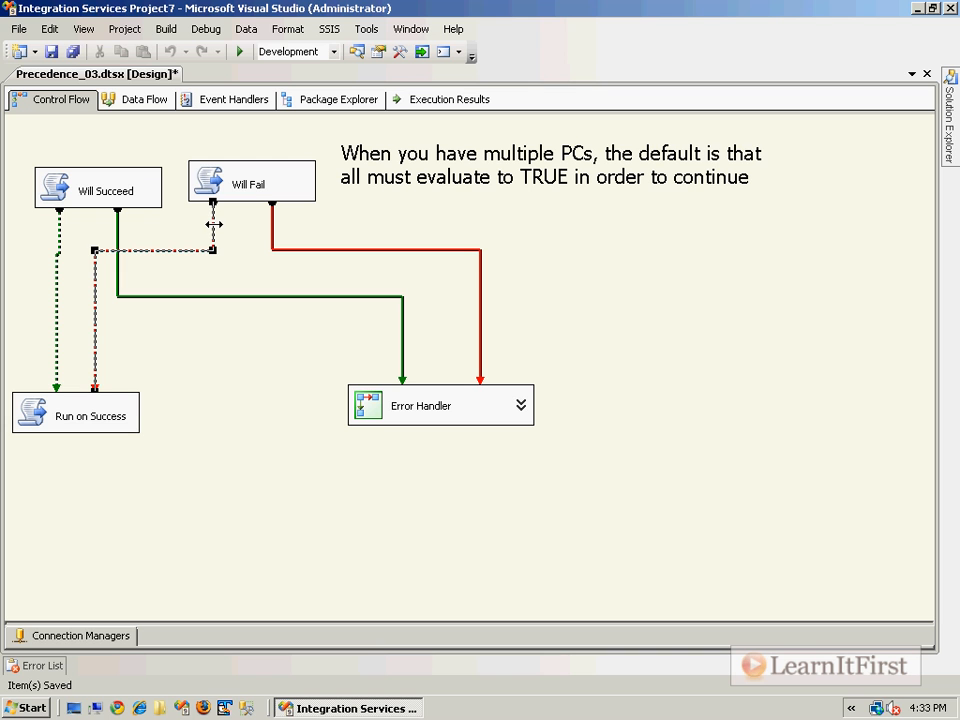
click(195, 175)
drag(339, 201, 20, 148)
click(380, 222)
key(F5)
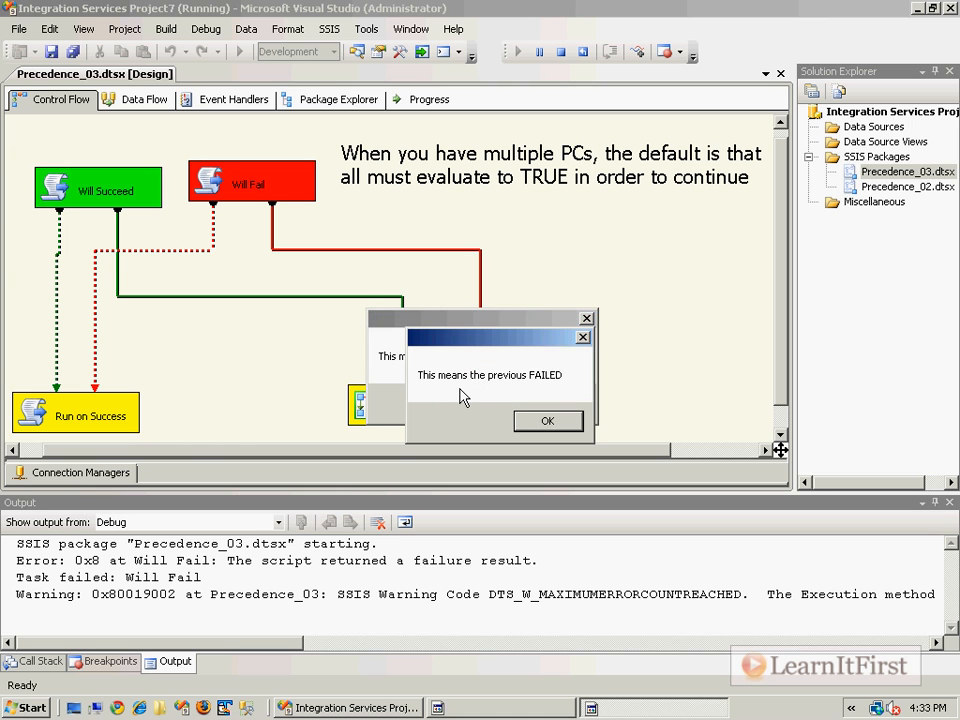
drag(508, 340, 284, 412)
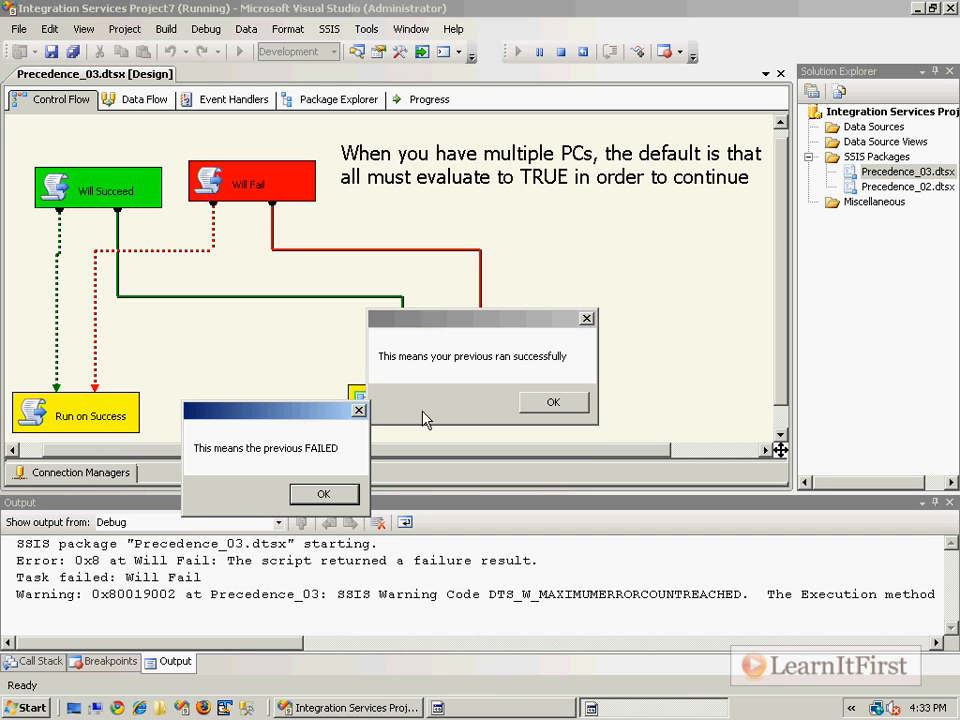
click(340, 494)
click(548, 404)
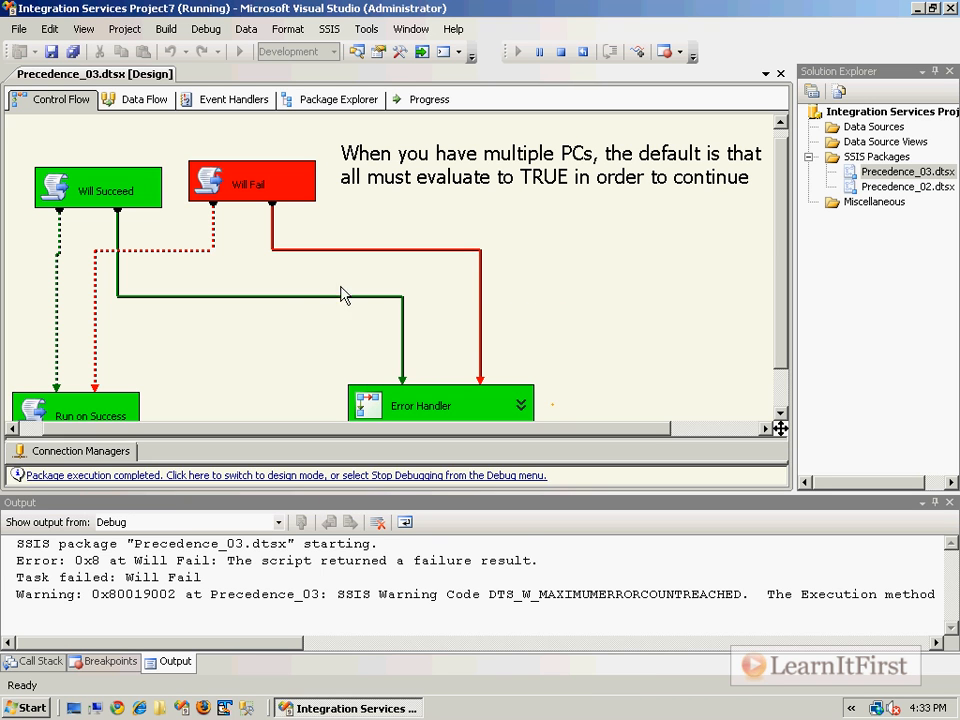
Step: Change the constraint from Will Succeed to Error Handler to Failure and return to design mode
click(321, 297)
right_click(321, 297)
click(375, 356)
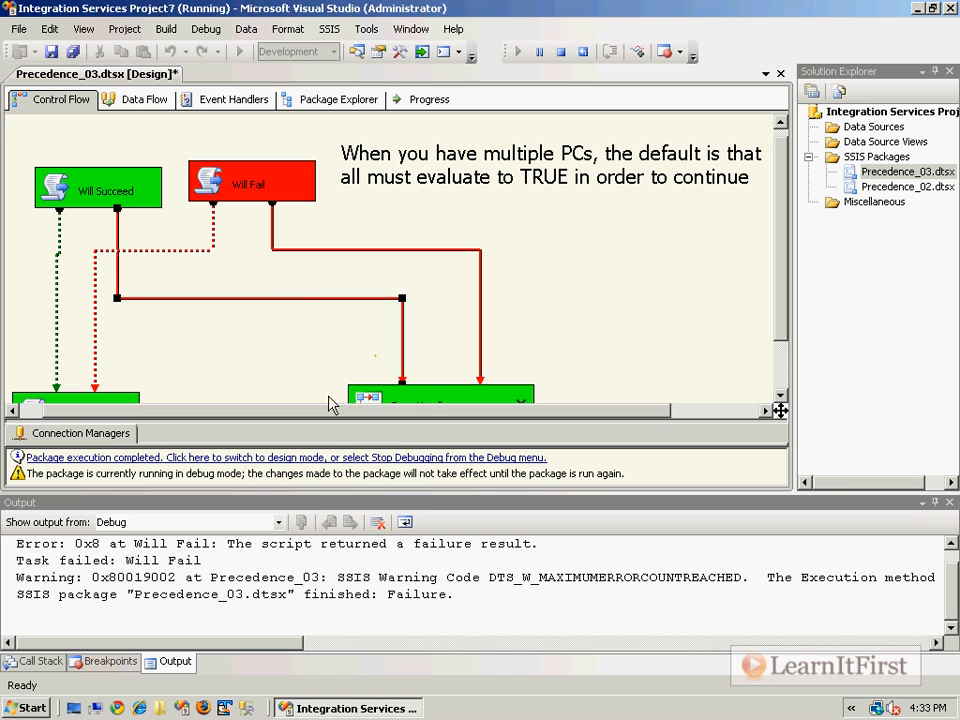
click(342, 458)
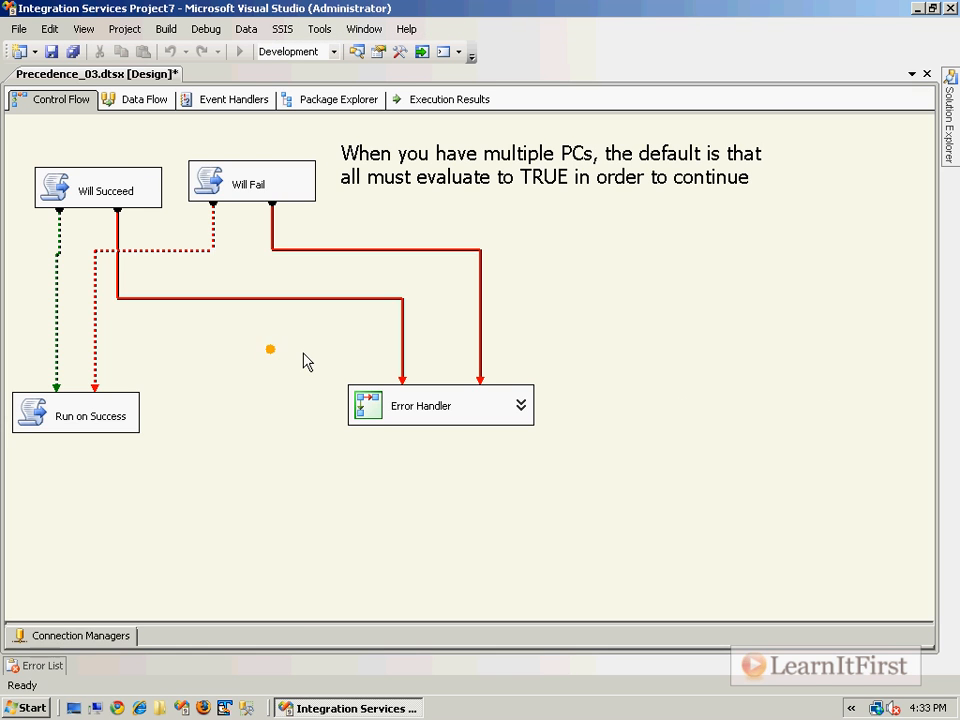
Step: Run the package again, dismiss the success message, and stop debugging
key(F5)
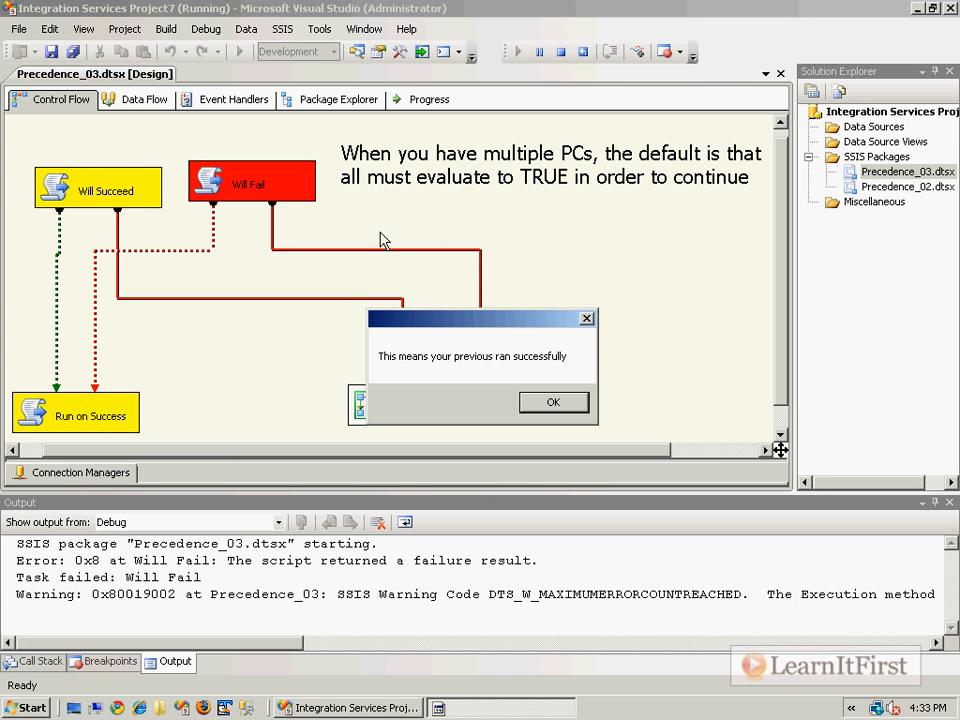
click(218, 170)
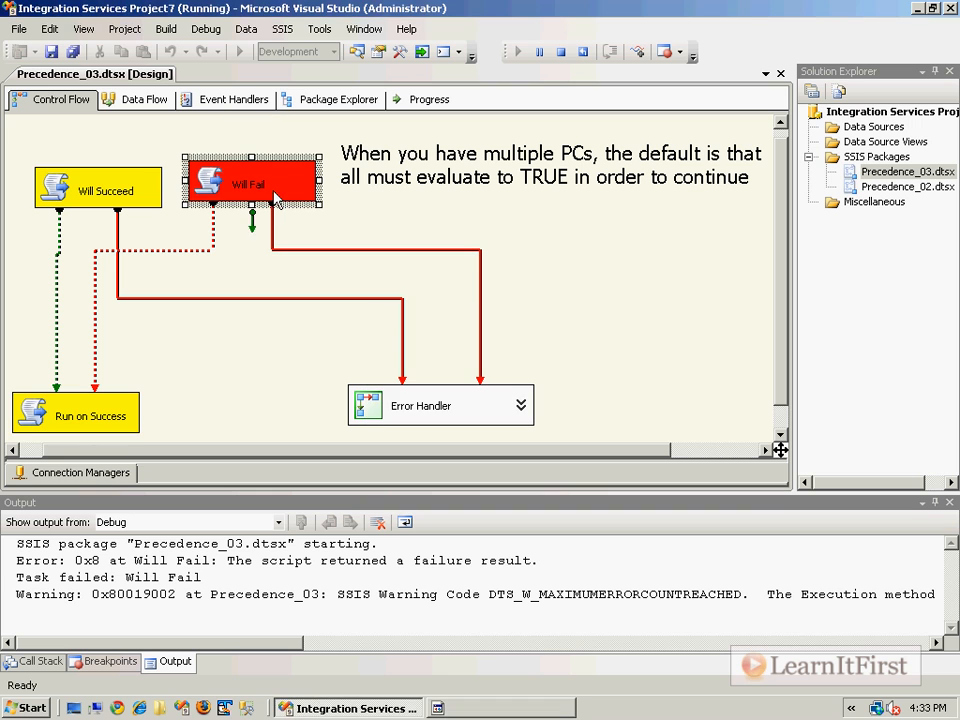
click(97, 420)
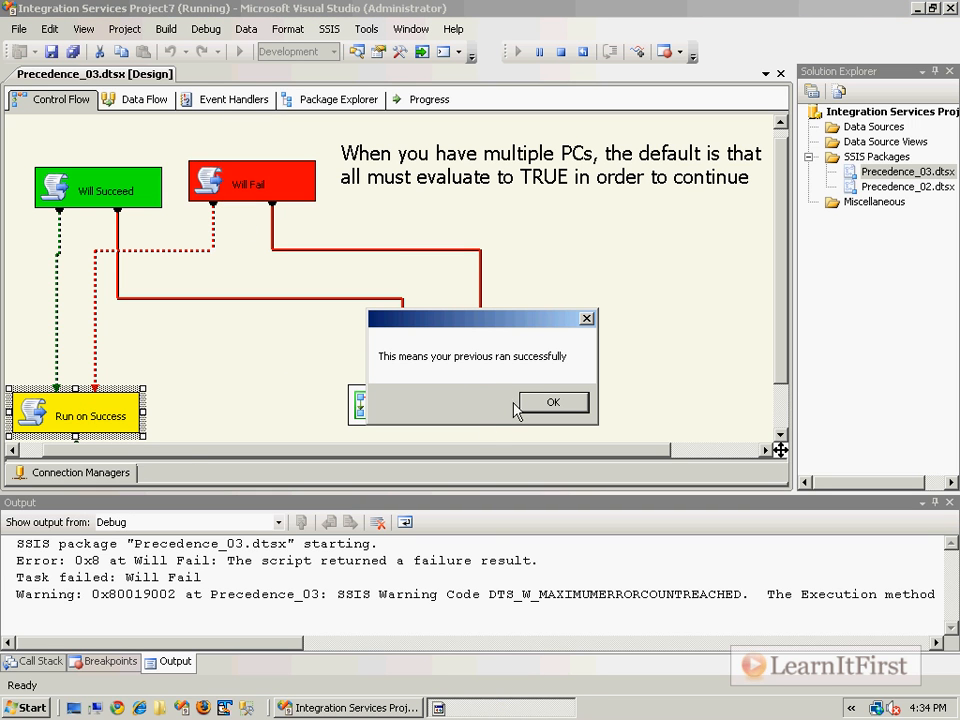
click(560, 402)
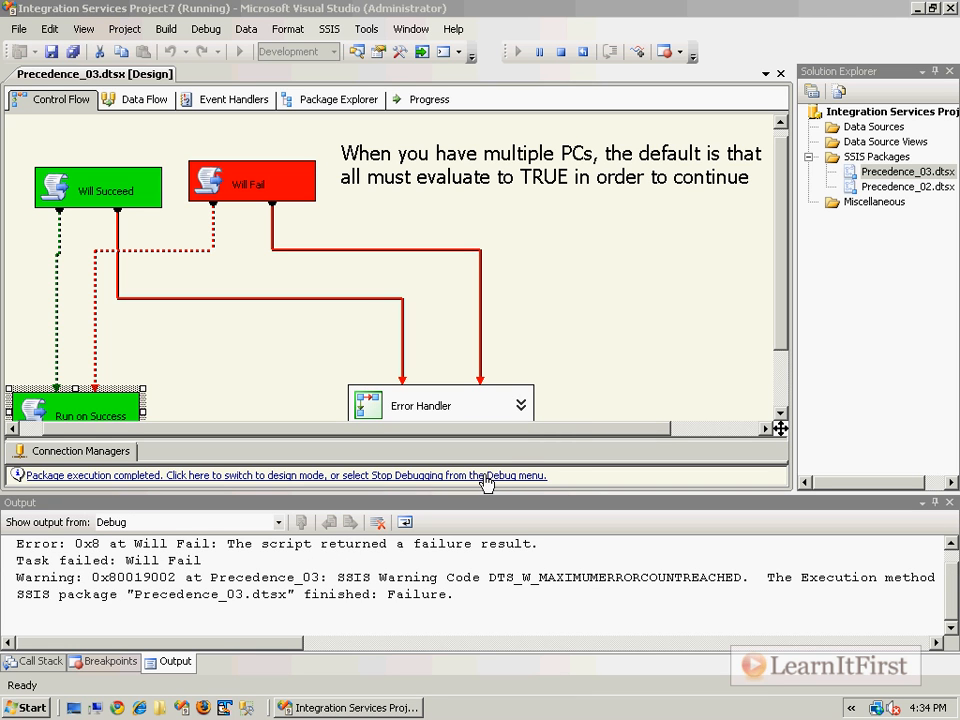
click(108, 194)
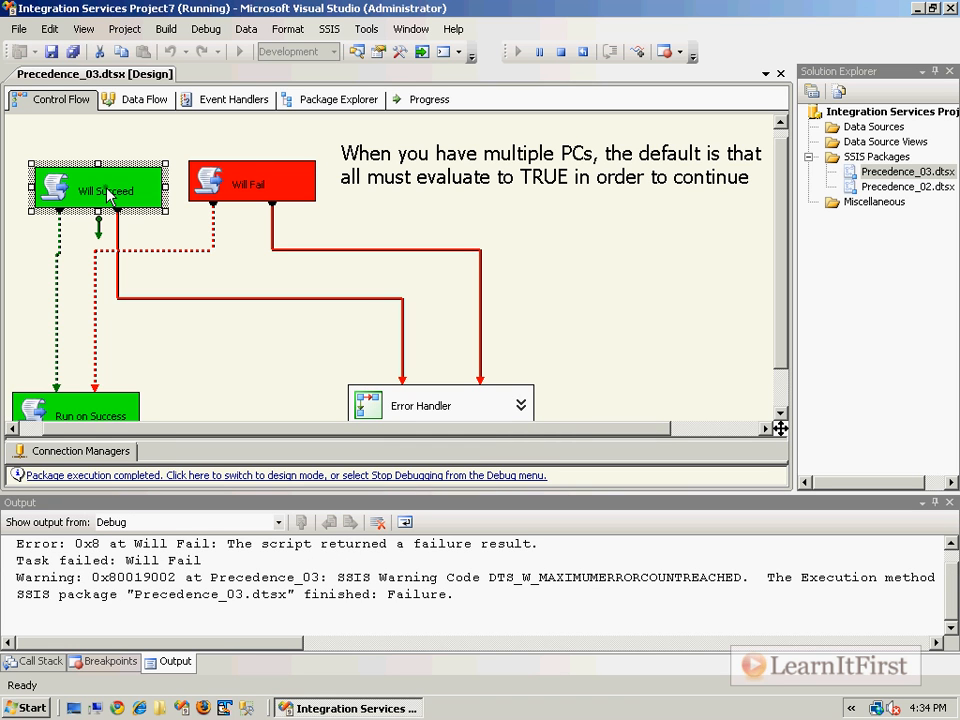
click(363, 476)
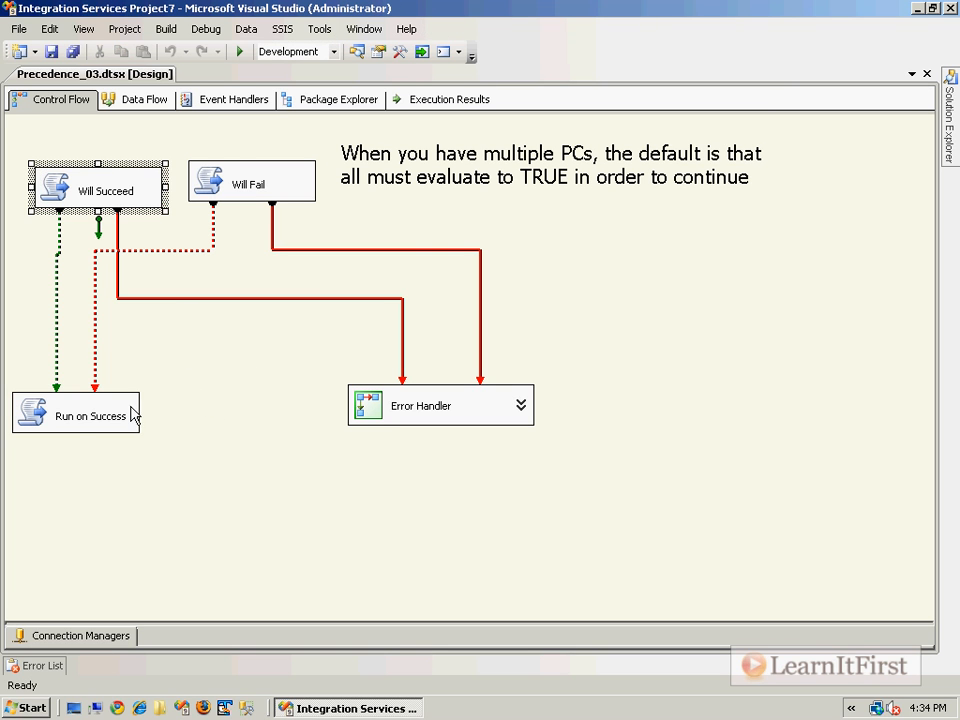
Step: Review the Will Succeed task's script and close the script editor and task editor
click(136, 410)
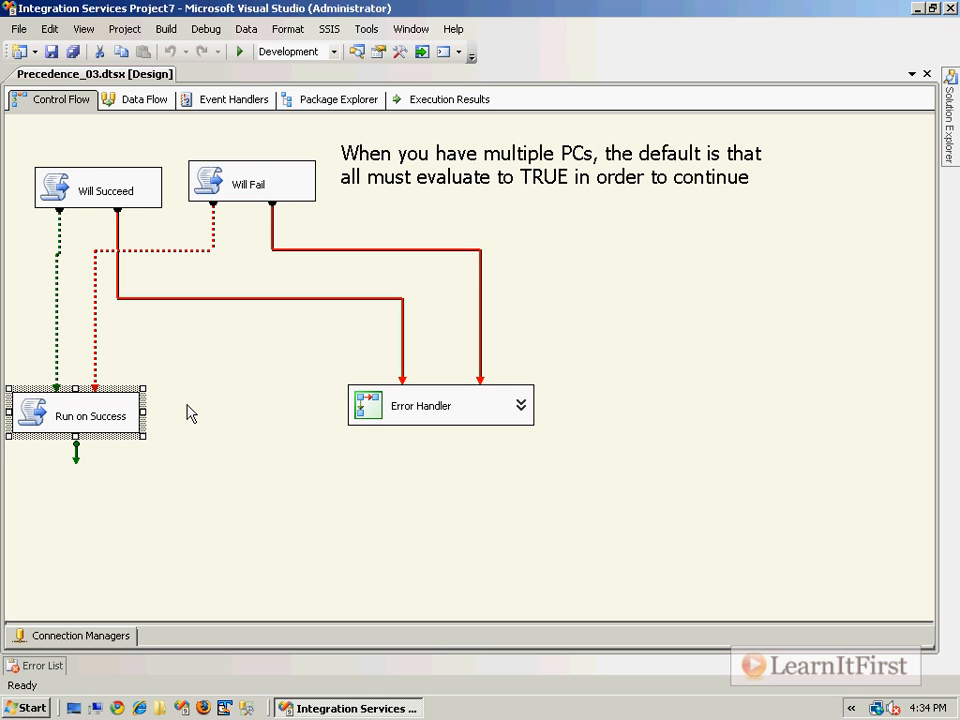
click(120, 190)
ctrl+click(249, 178)
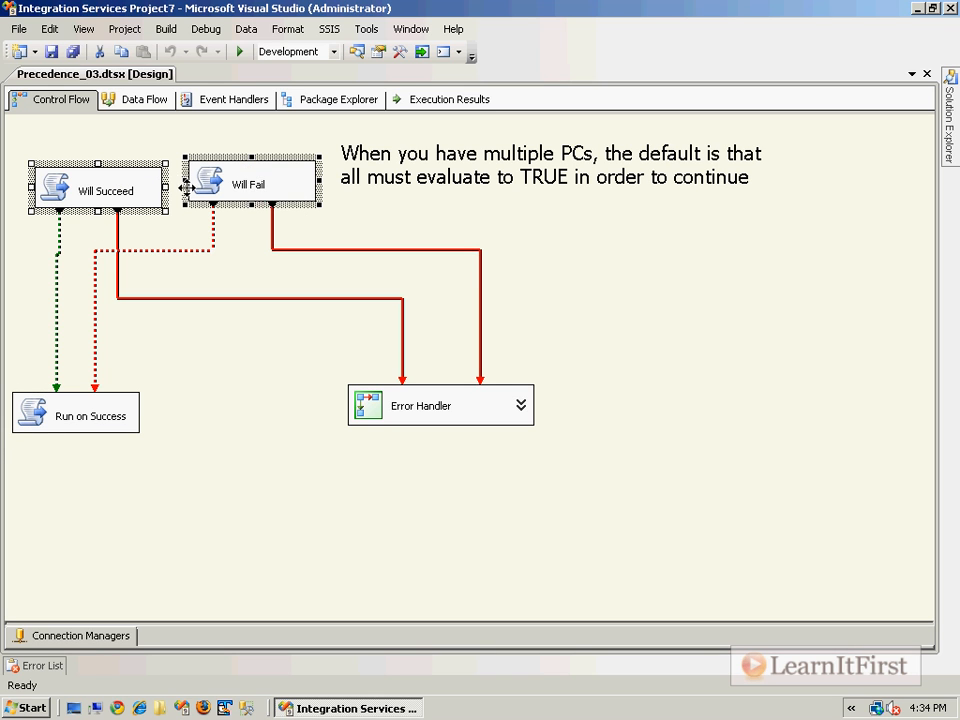
click(231, 247)
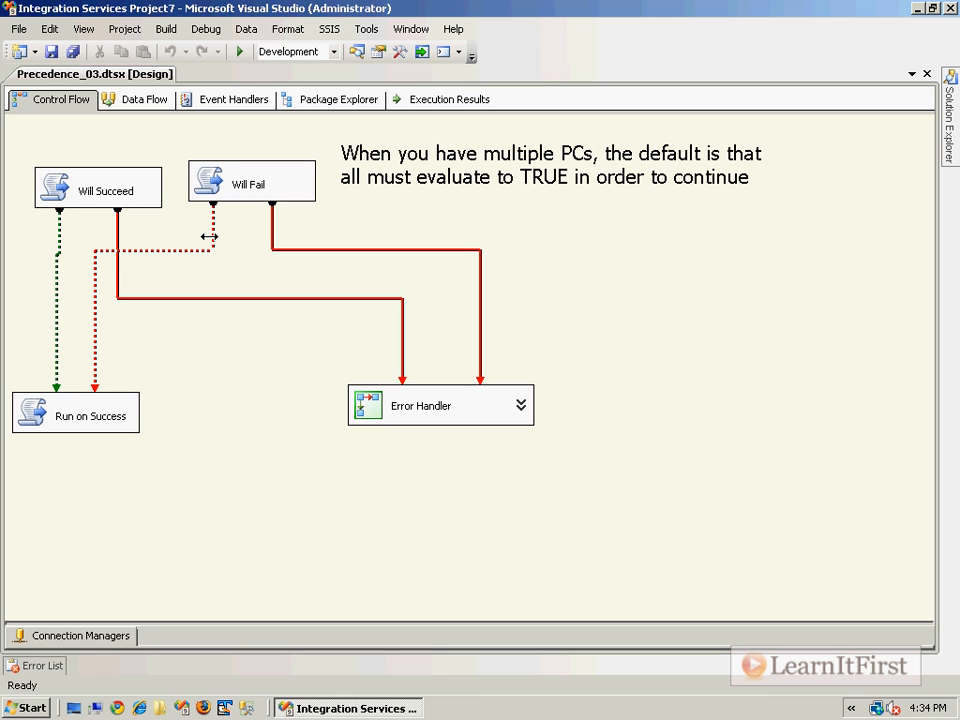
click(85, 420)
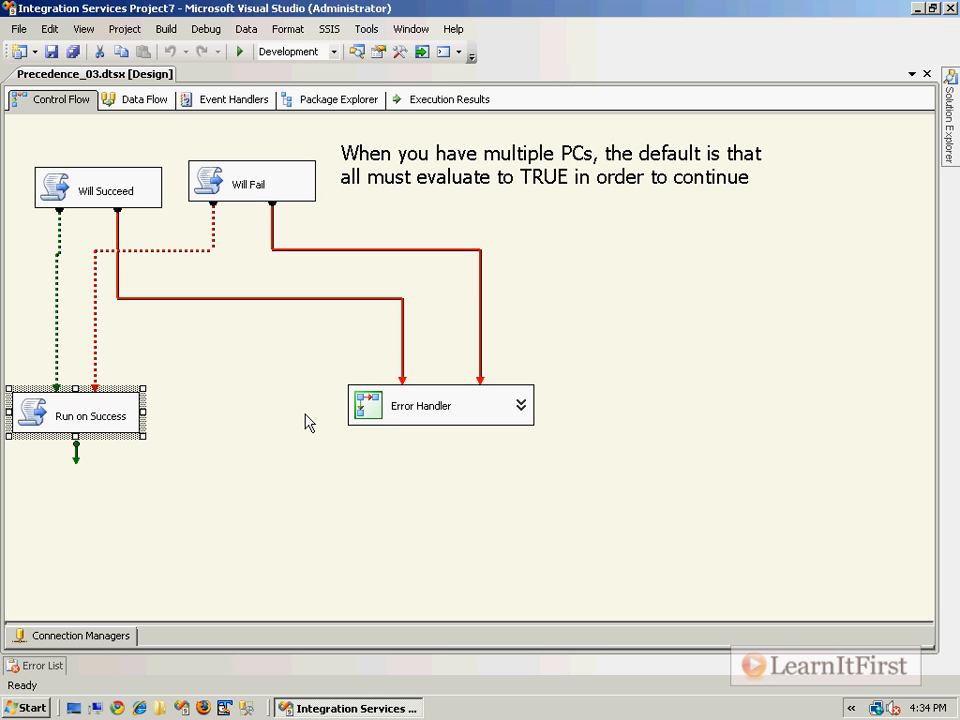
click(90, 418)
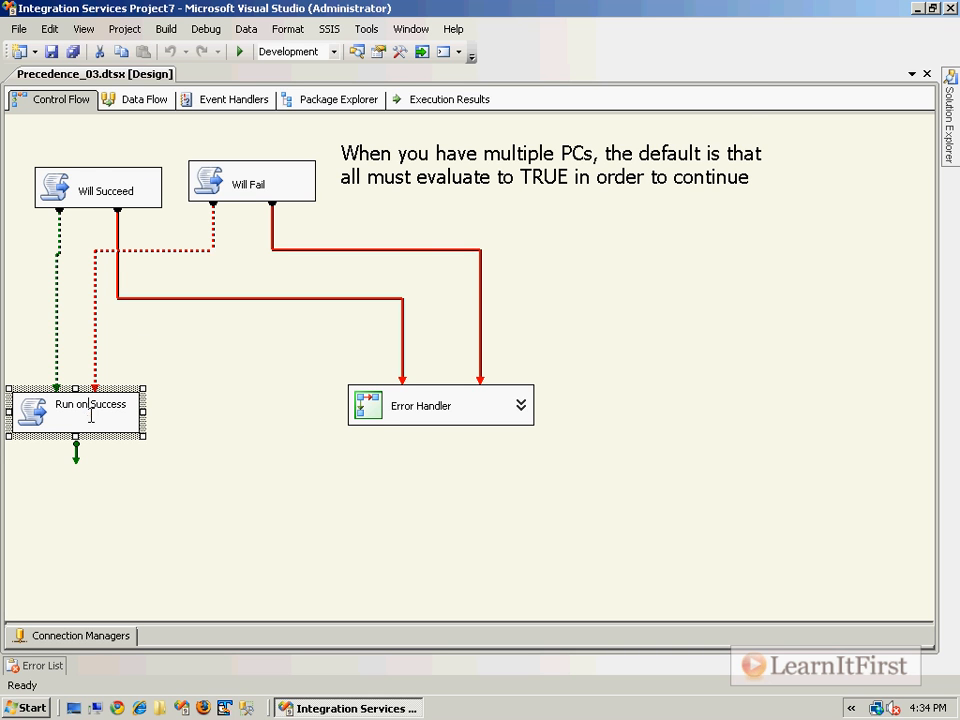
double_click(77, 197)
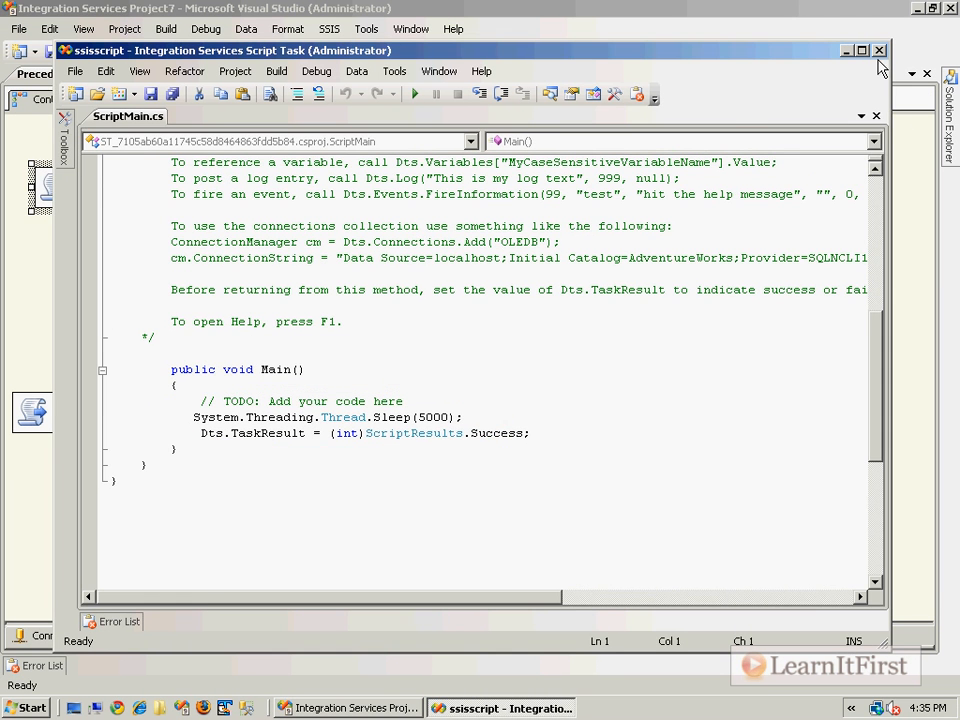
click(879, 48)
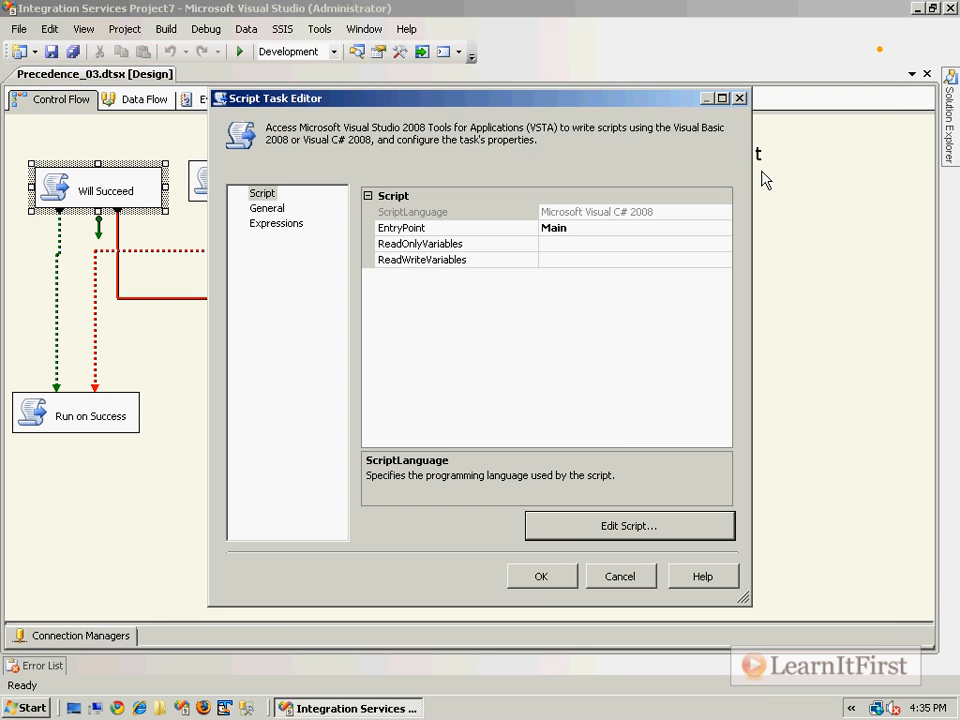
click(541, 576)
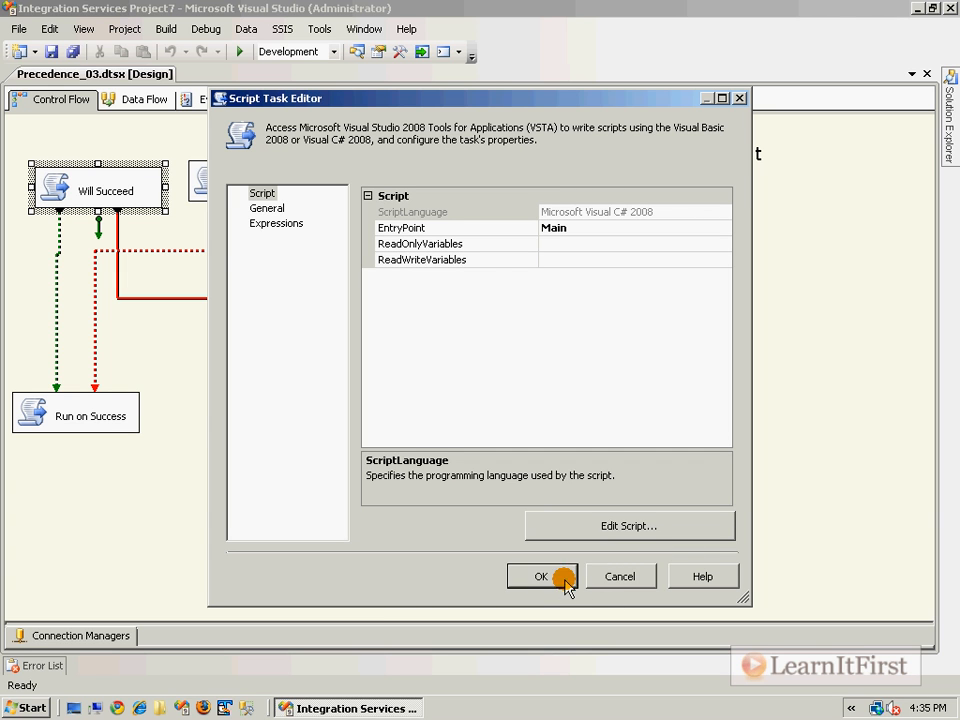